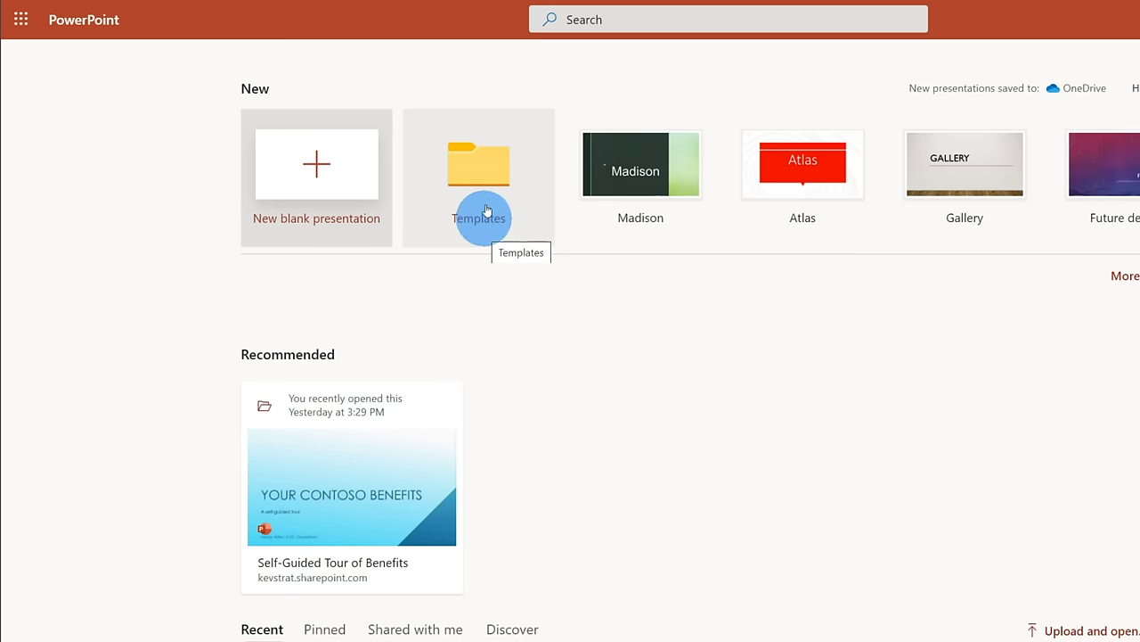
# - Open the templates available for creating a new presentation in PowerPoint for the web
pyautogui.click(489, 160)
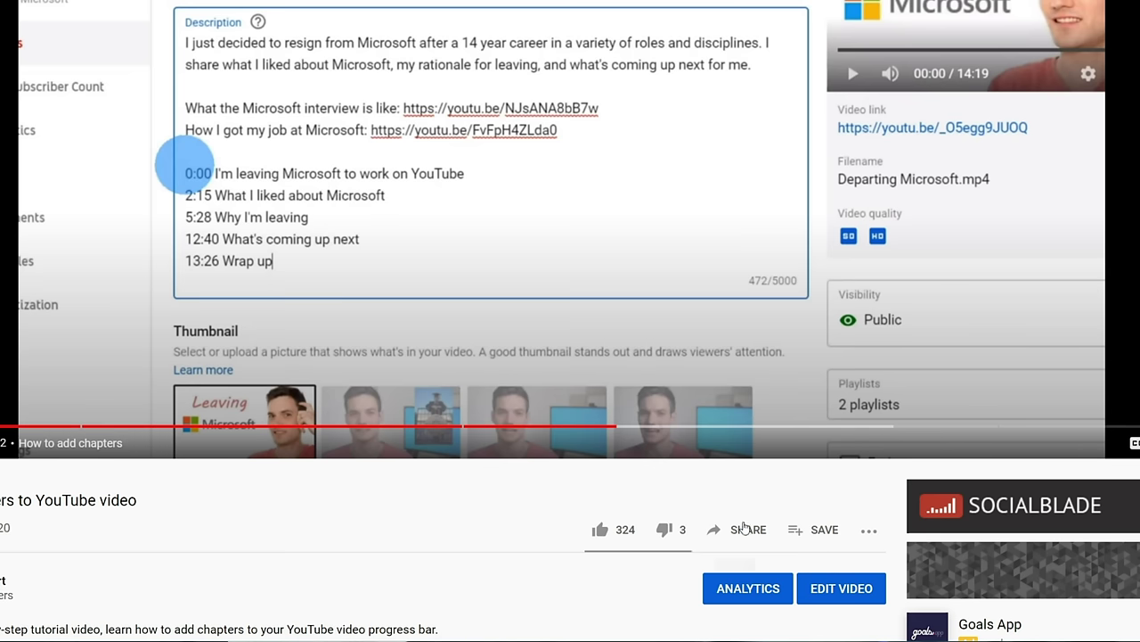
# - Copy the share link of the YouTube video about adding chapters
pyautogui.click(736, 531)
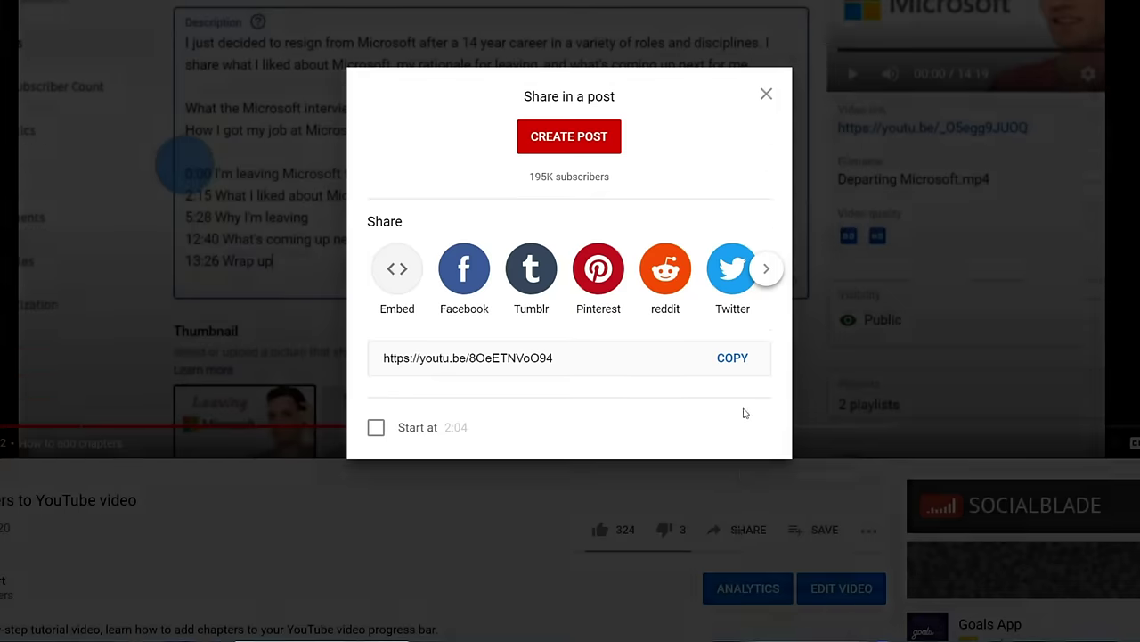
pyautogui.click(741, 357)
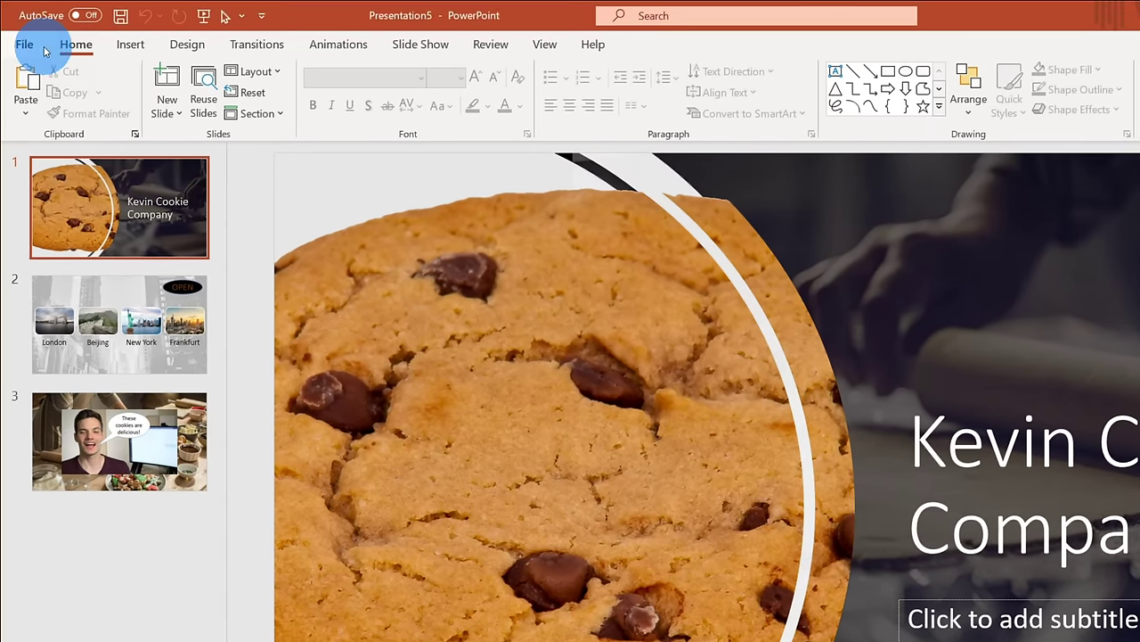
# - Start saving the cookie company presentation as a new file on this computer, with PowerPoint Template as the file type
pyautogui.click(20, 39)
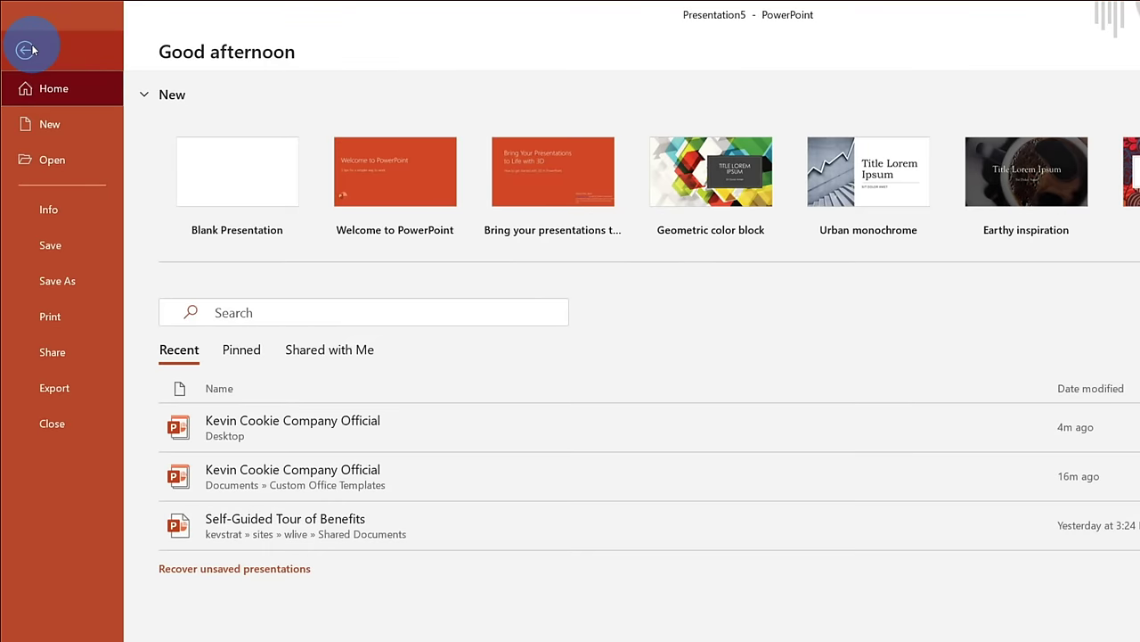
pyautogui.click(79, 281)
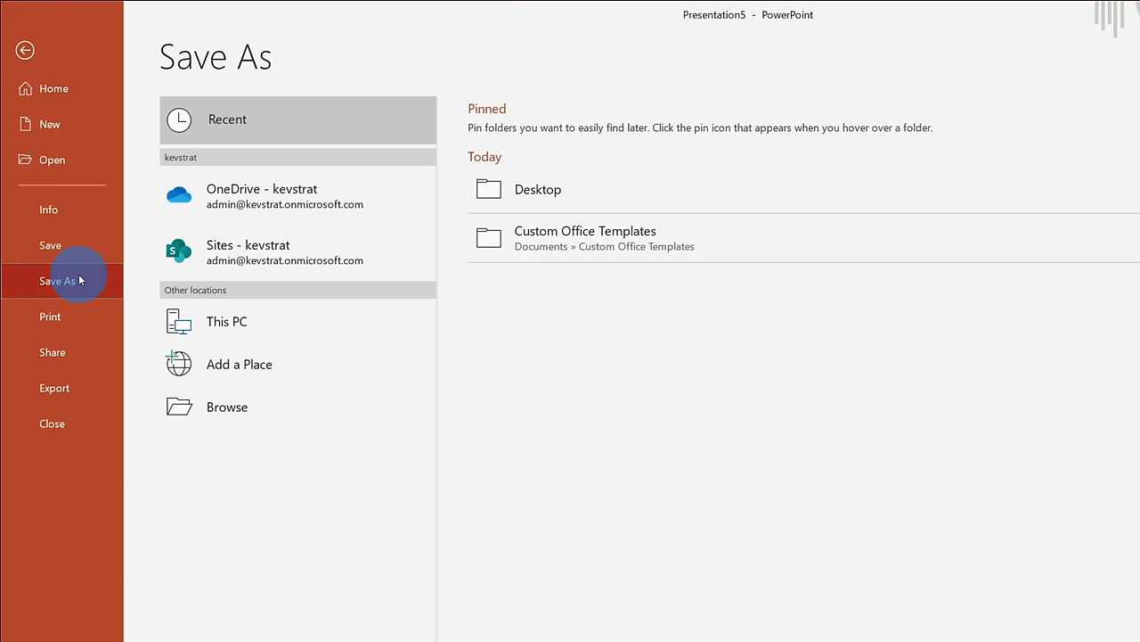
pyautogui.click(300, 407)
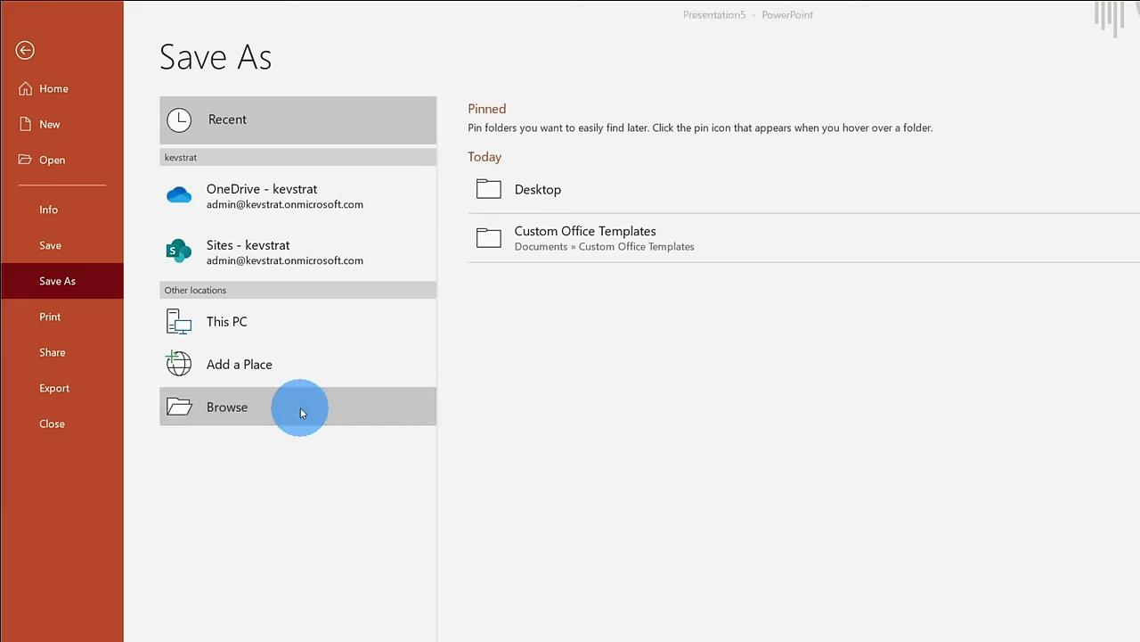
pyautogui.click(99, 303)
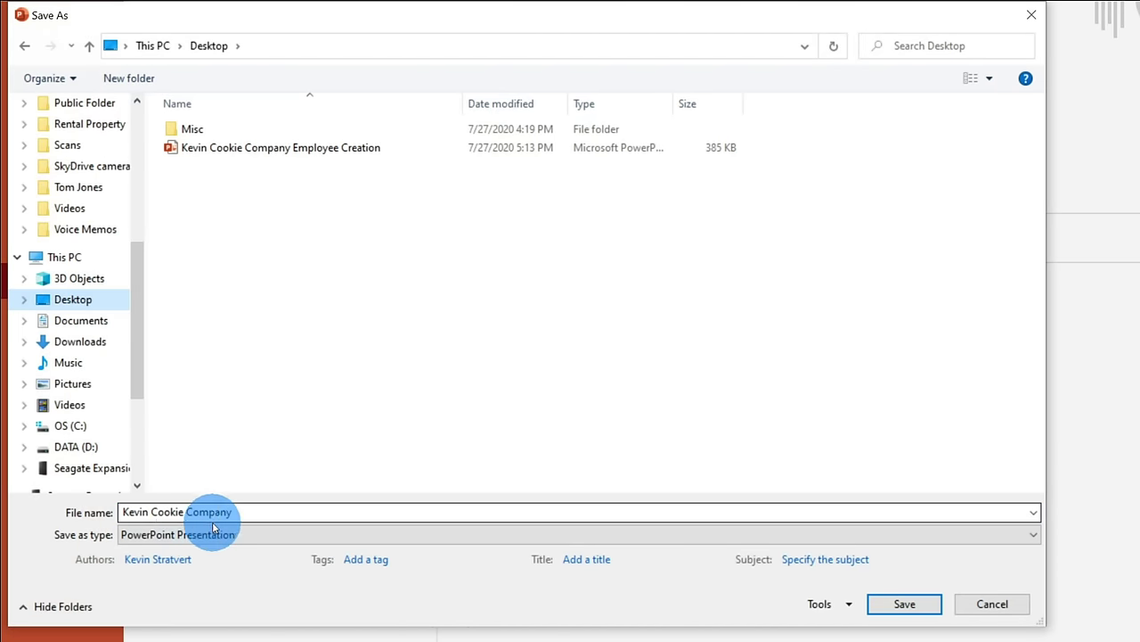
pyautogui.click(261, 534)
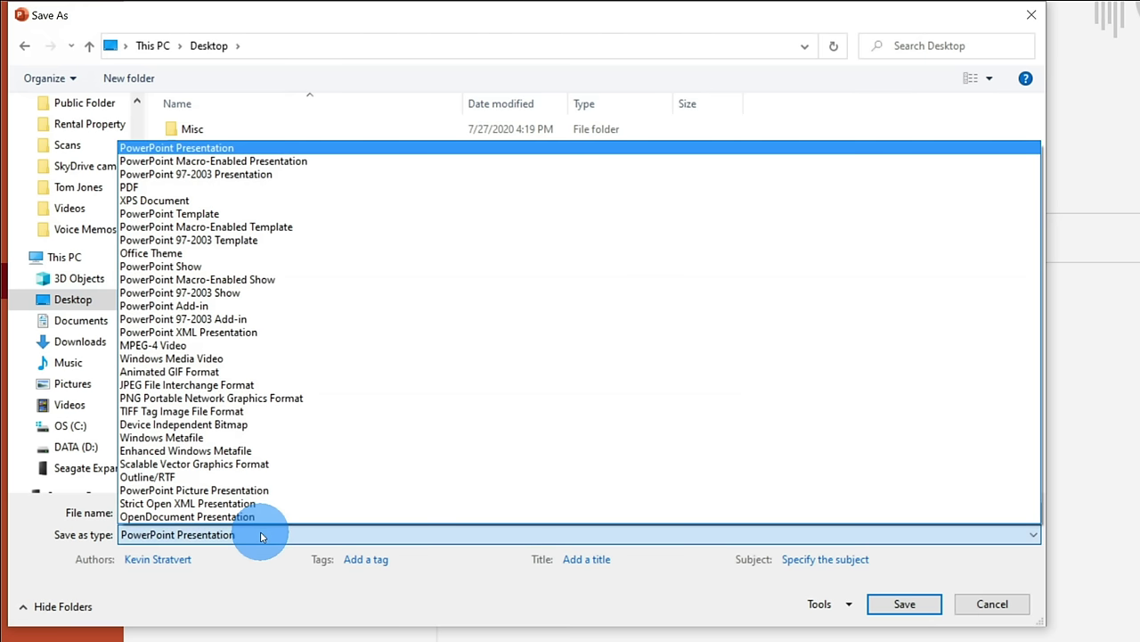
pyautogui.click(314, 222)
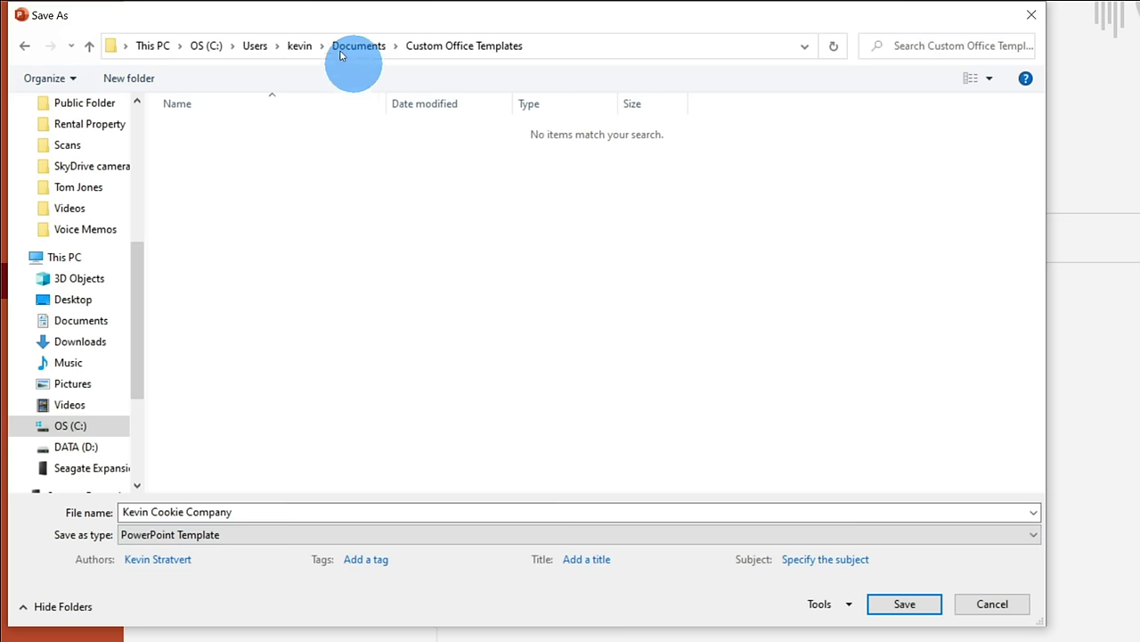
# - Save the template to the Desktop under the name Kevin Cookie Company Official
pyautogui.click(86, 300)
pyautogui.click(273, 506)
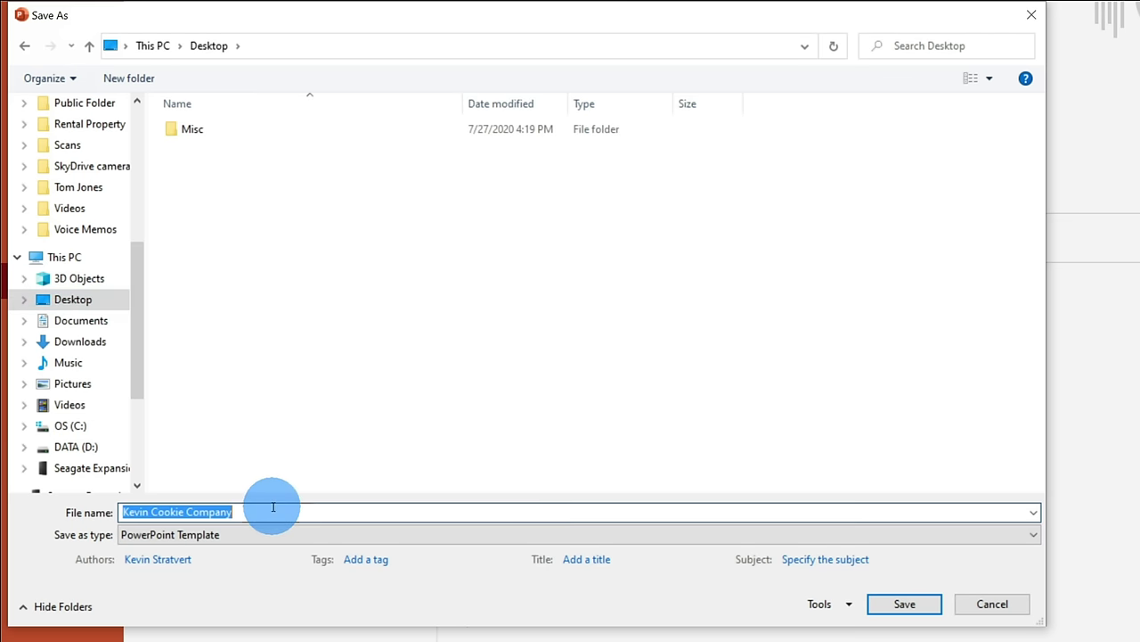
pyautogui.click(316, 506)
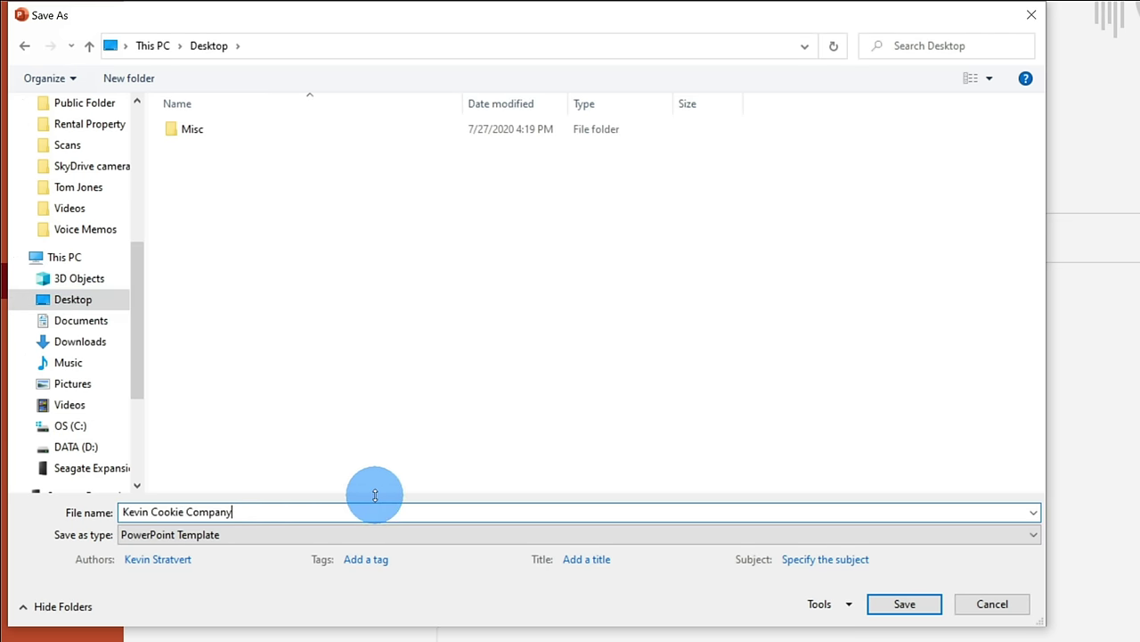
pyautogui.write('Official')
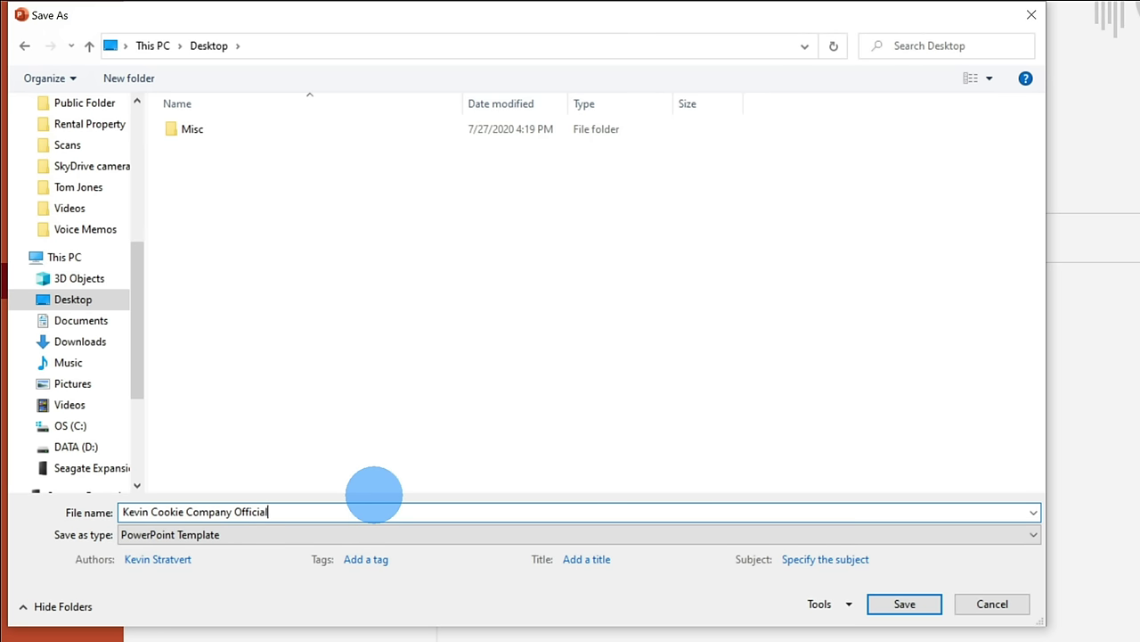
pyautogui.click(891, 606)
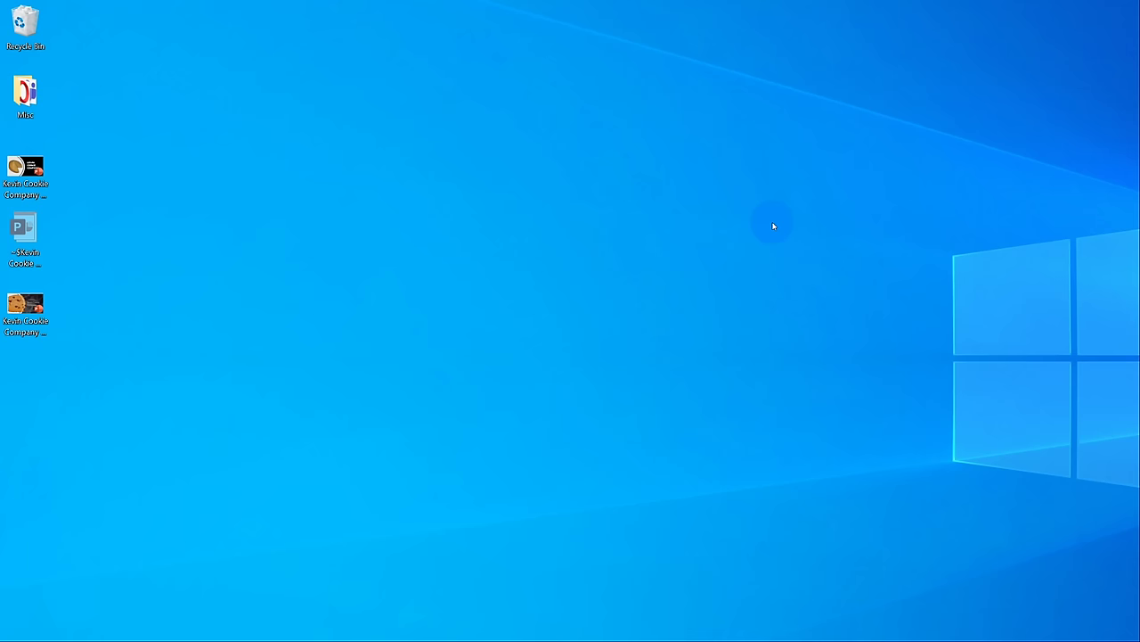
# - Check the file type of the Kevin Cookie Company Official file on the desktop in its properties
pyautogui.click(32, 301)
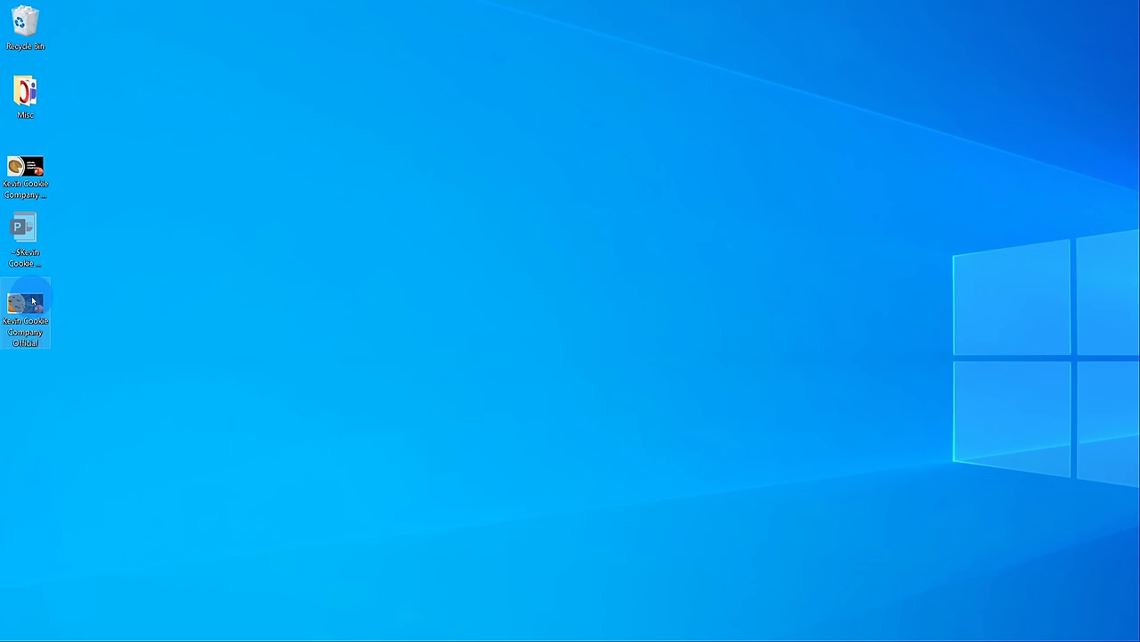
pyautogui.rightClick(32, 302)
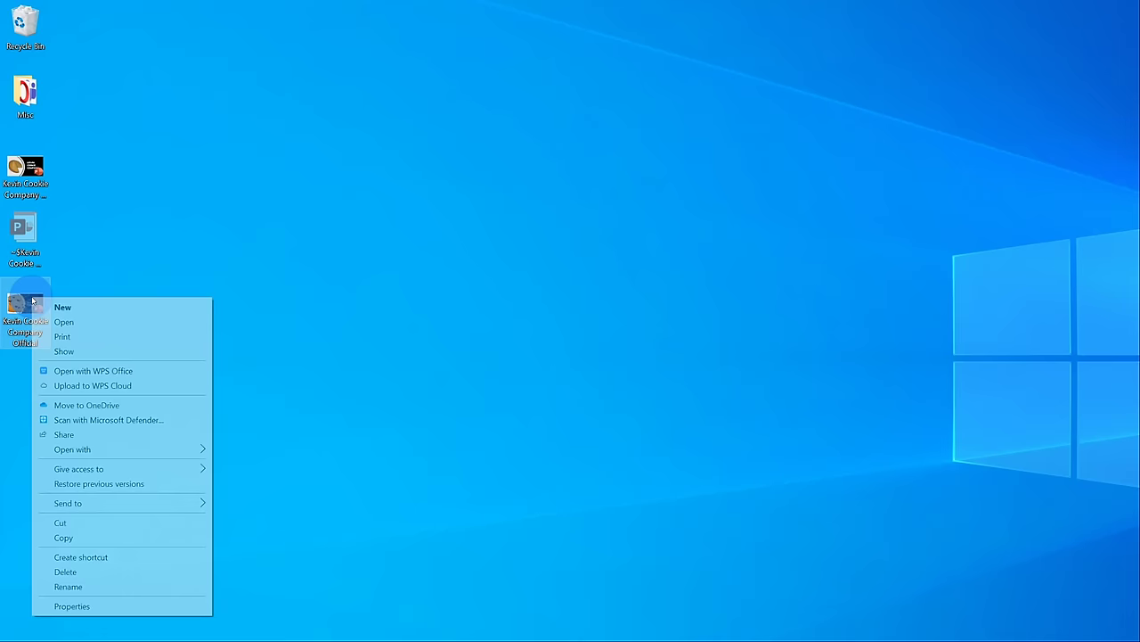
pyautogui.click(99, 608)
pyautogui.moveTo(204, 304); pyautogui.dragTo(297, 43)
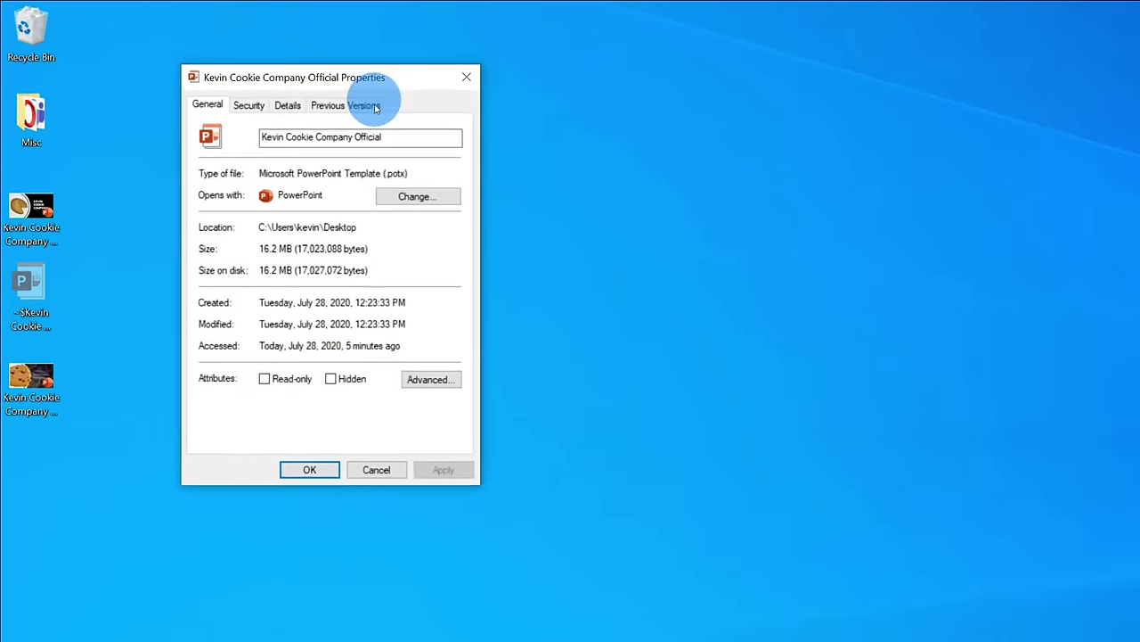
pyautogui.moveTo(380, 175); pyautogui.dragTo(454, 191)
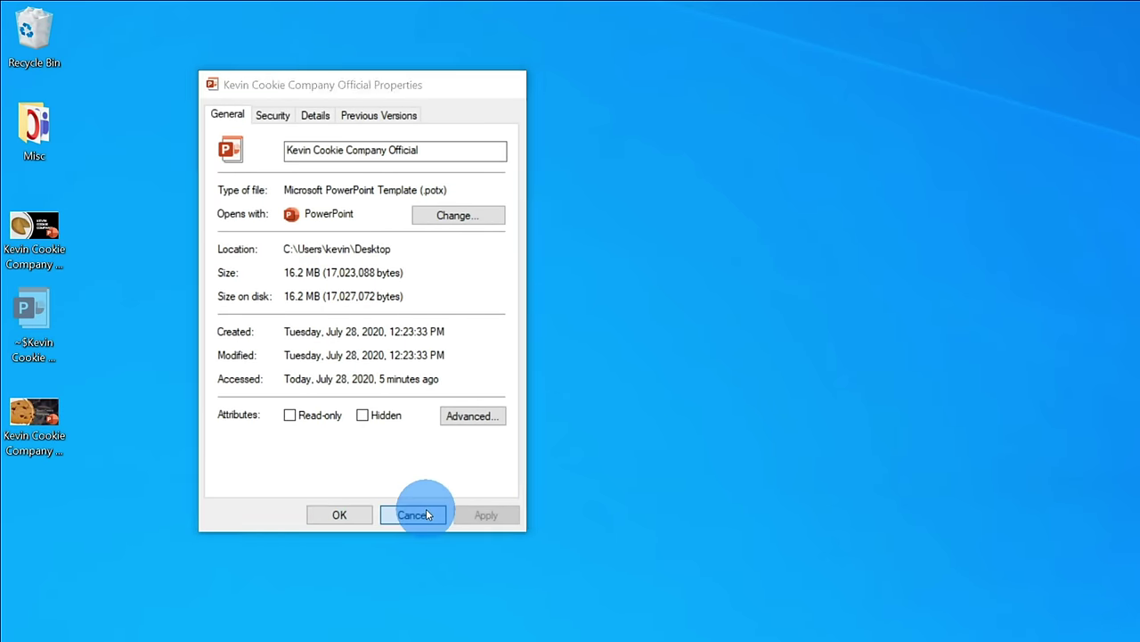
pyautogui.click(426, 513)
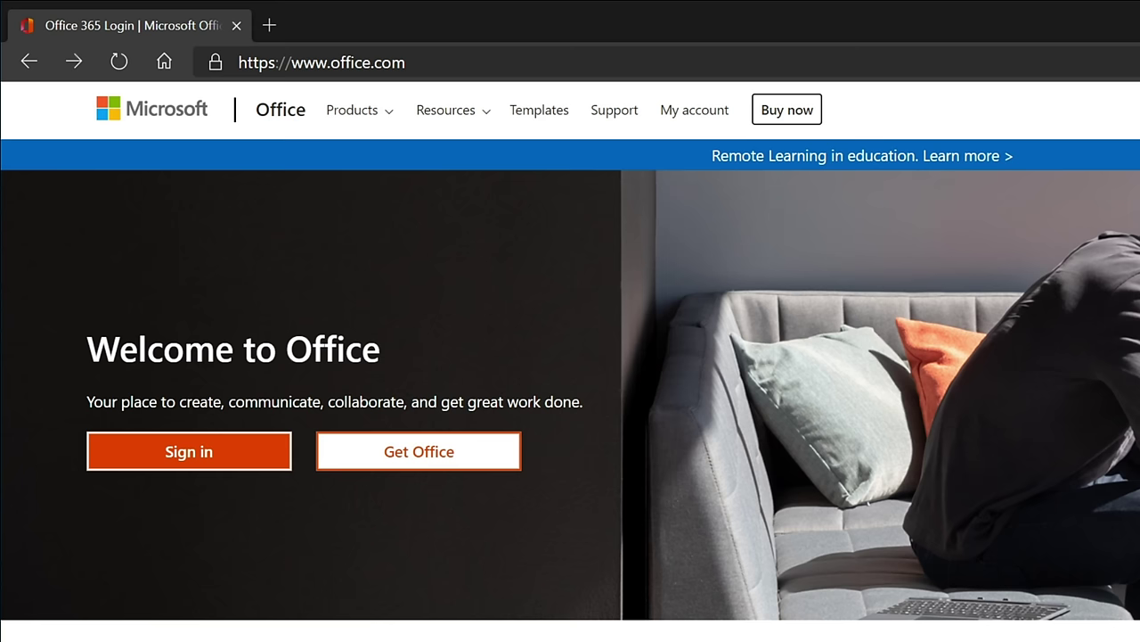
# - Sign in at office.com and open the Live @ Contoso site in SharePoint
pyautogui.click(256, 451)
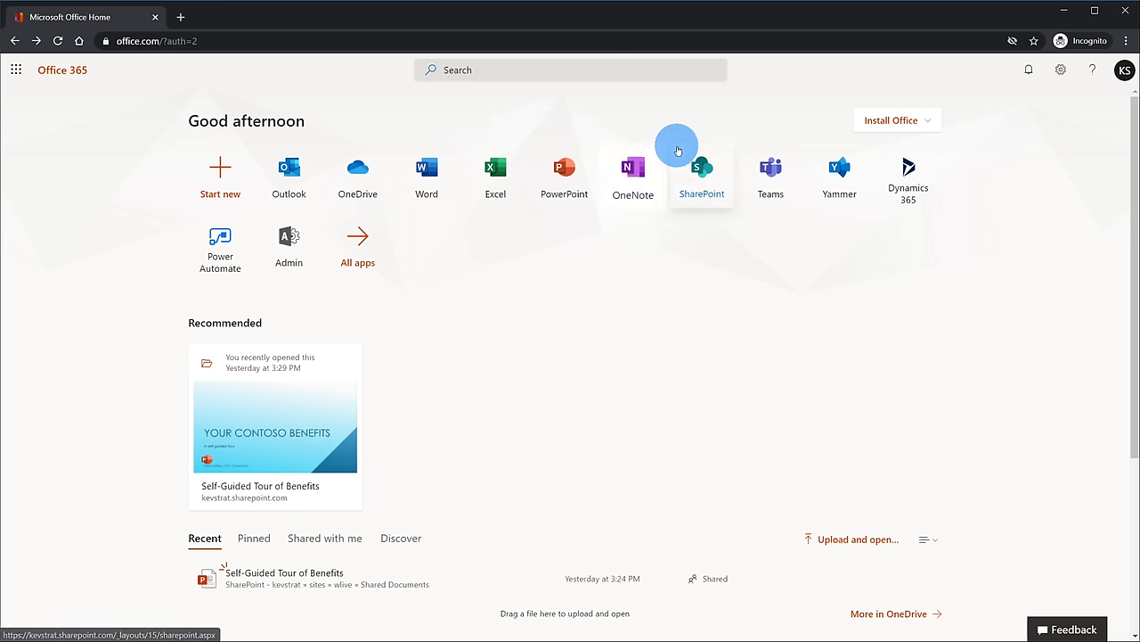
pyautogui.click(688, 161)
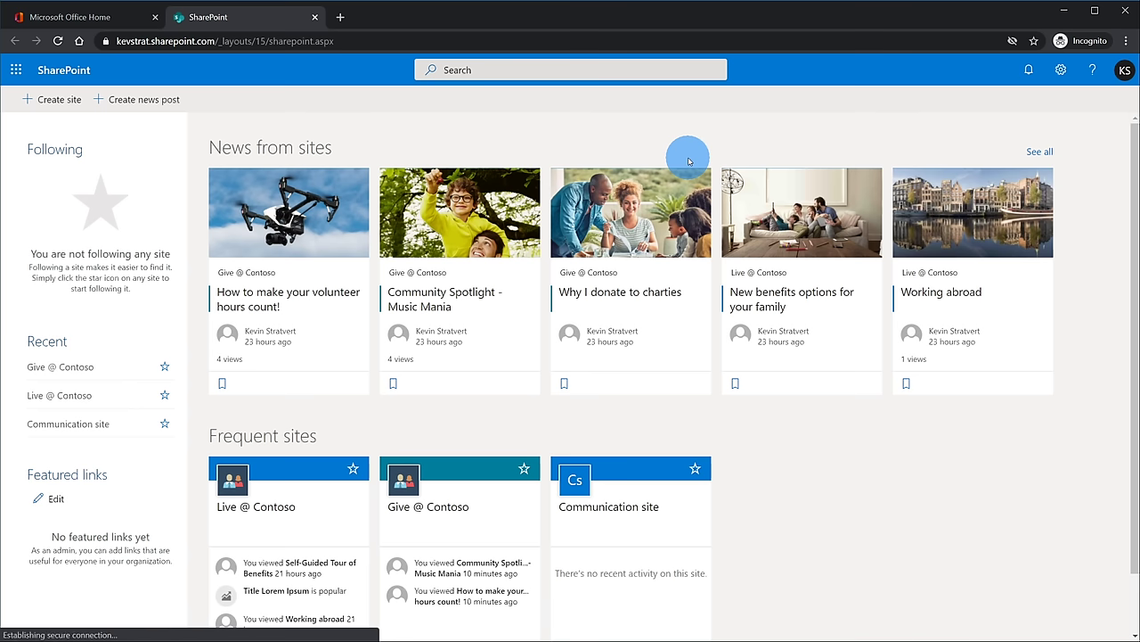
pyautogui.click(115, 404)
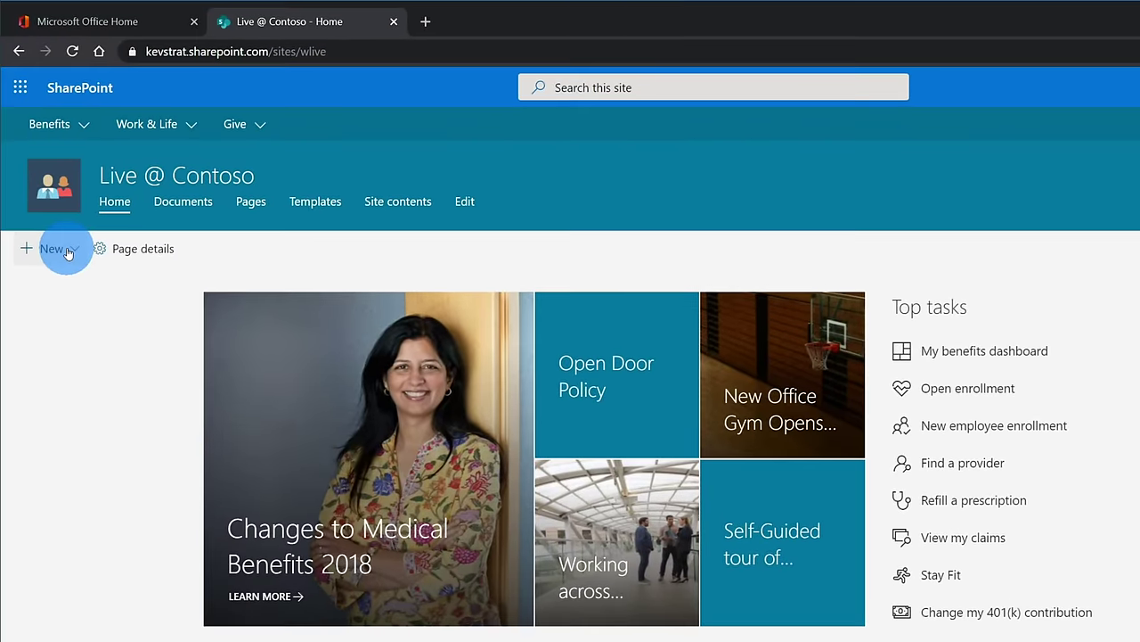
# - Check the site's options for creating new content, such as a document library
pyautogui.click(54, 200)
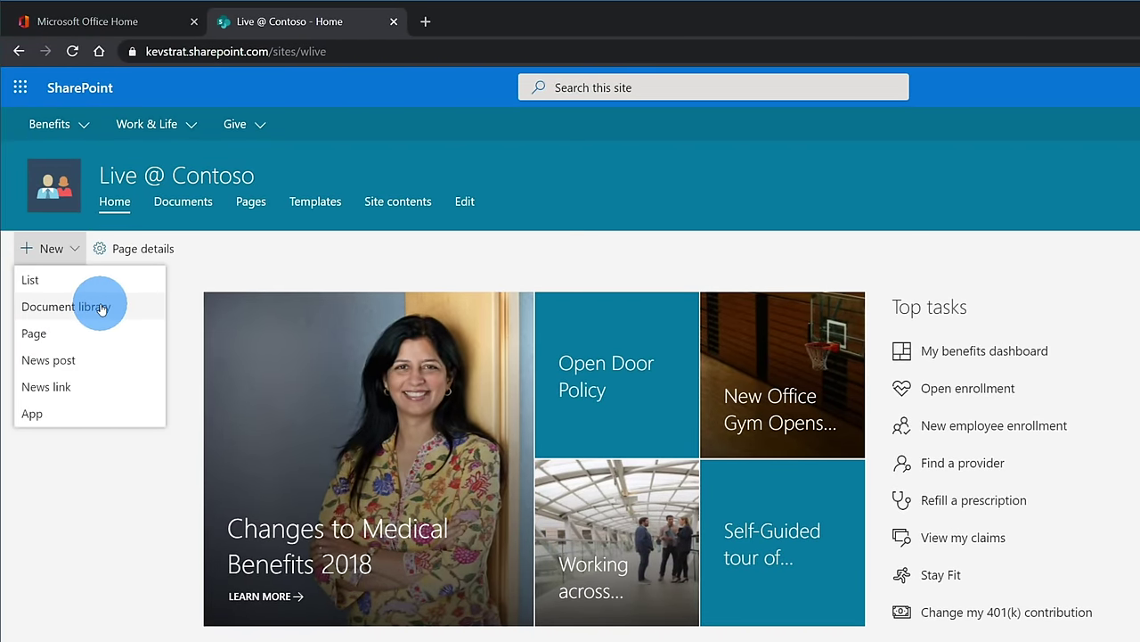
pyautogui.click(122, 479)
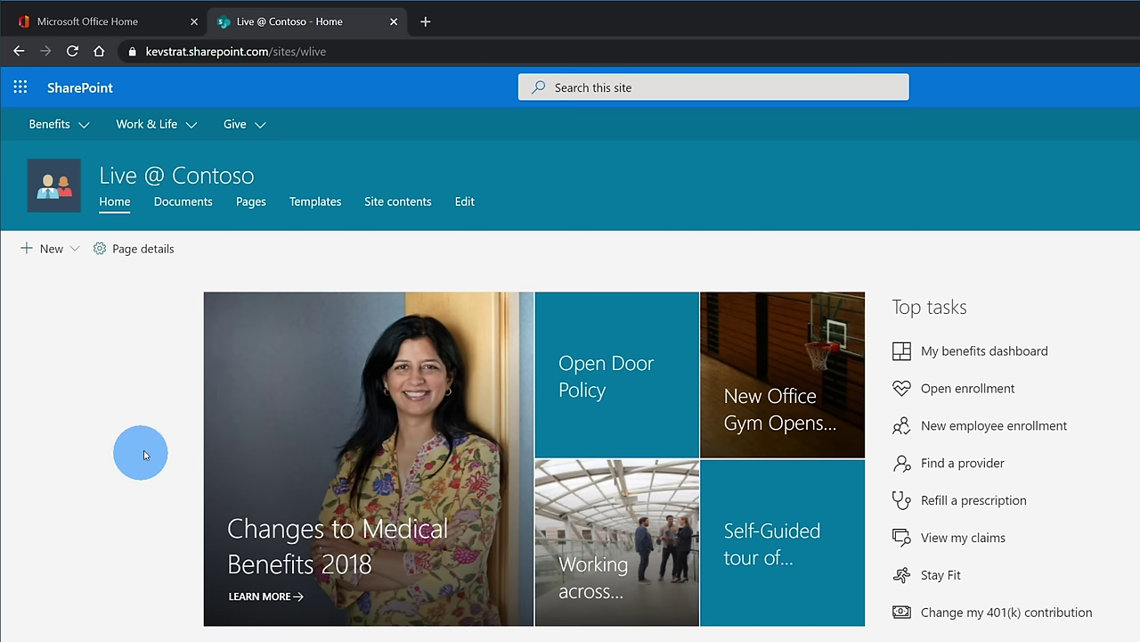
# - Upload the Kevin Cookie Company Official template from the Desktop to the Templates library of the Live @ Contoso site
pyautogui.click(316, 204)
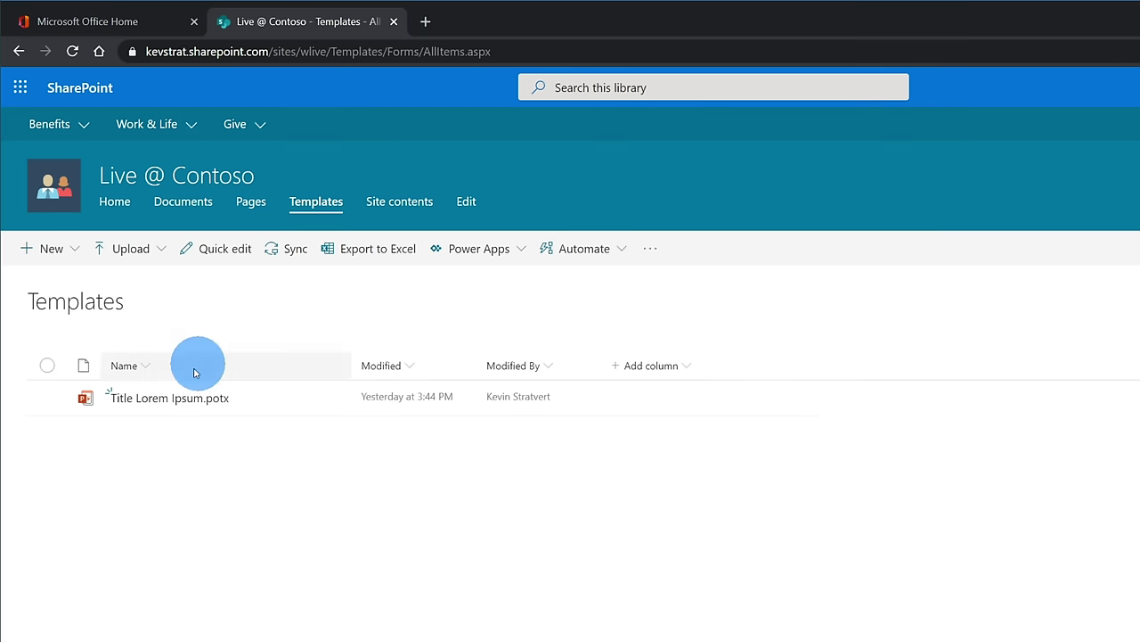
pyautogui.moveTo(233, 400)
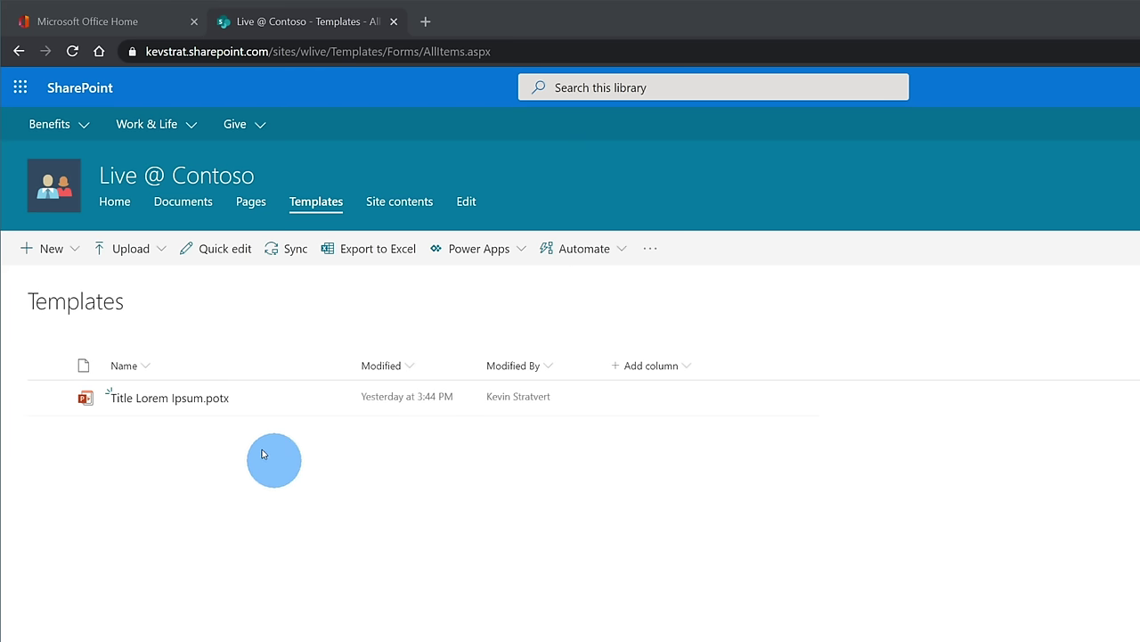
pyautogui.click(150, 251)
pyautogui.click(151, 279)
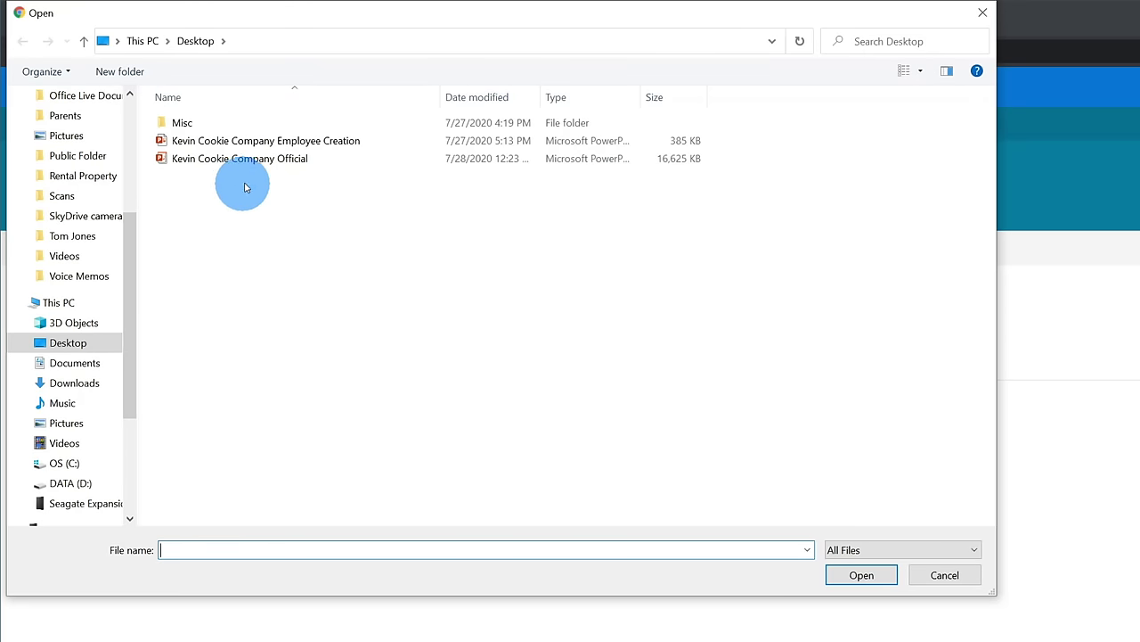
pyautogui.click(352, 159)
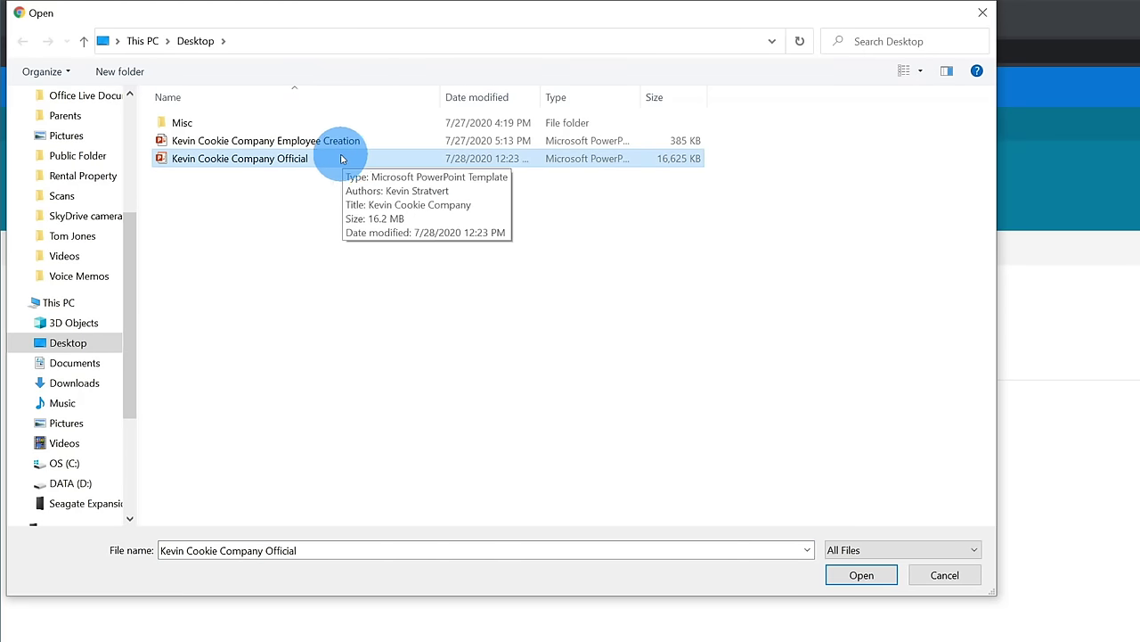
pyautogui.click(847, 574)
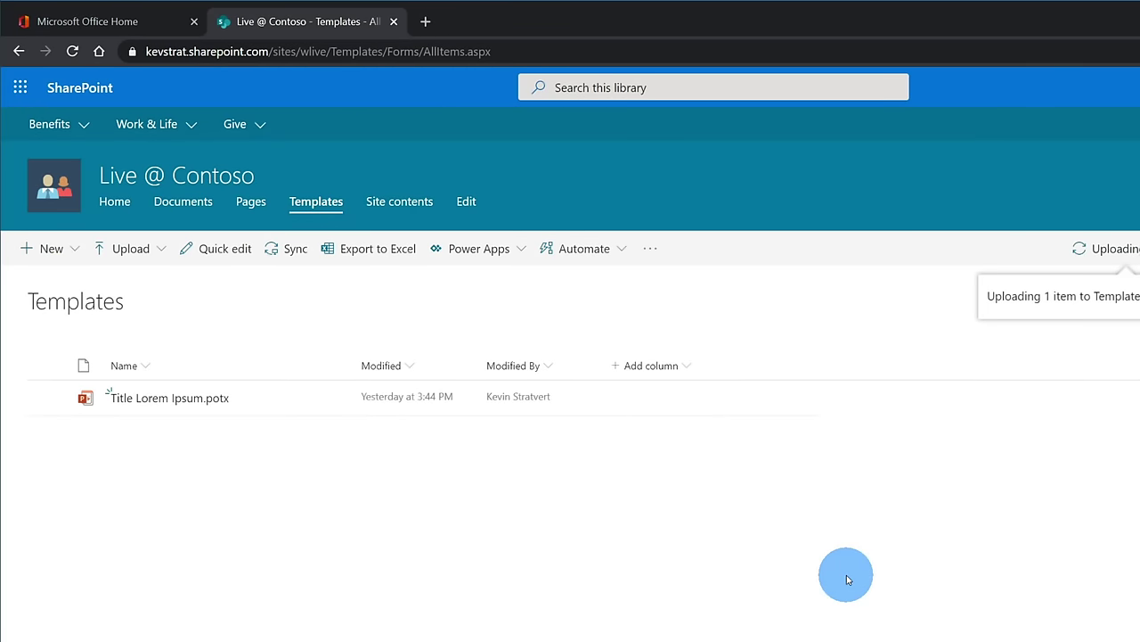
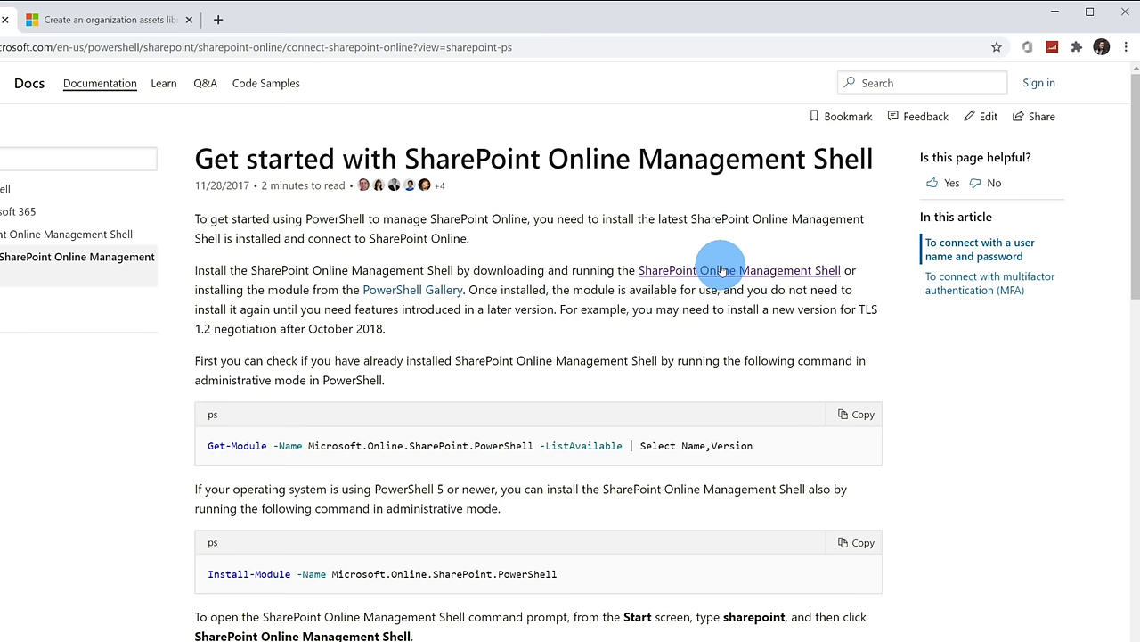
# - Copy the commands for connecting with multifactor authentication (MFA) from the SharePoint Online Management Shell guide
pyautogui.scroll(-7, 722, 270)
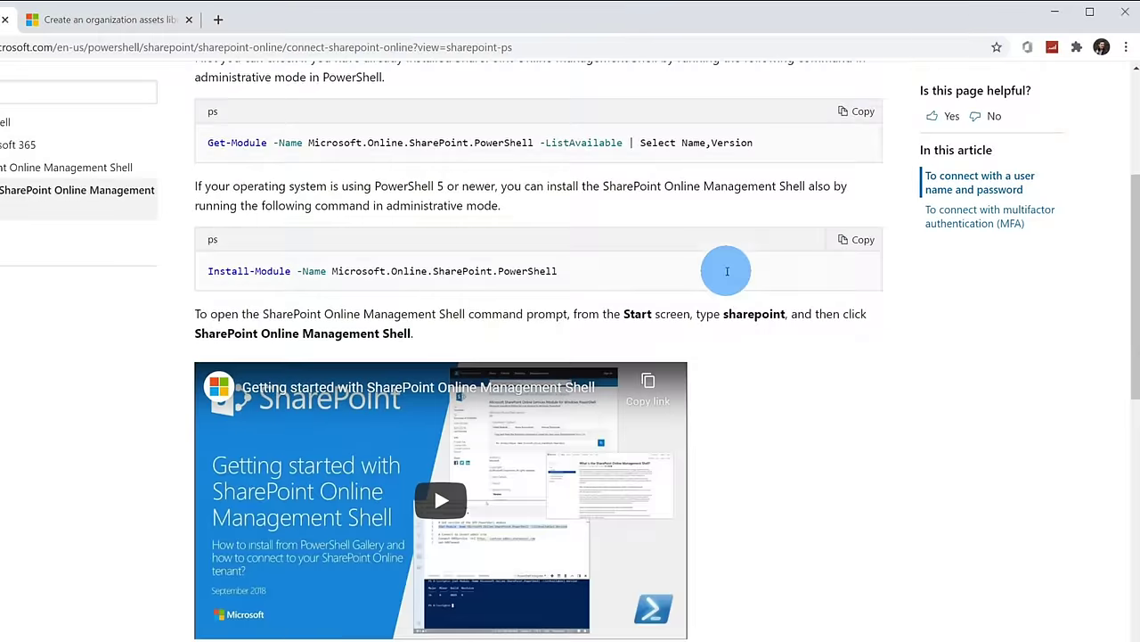
pyautogui.scroll(-2, 733, 279)
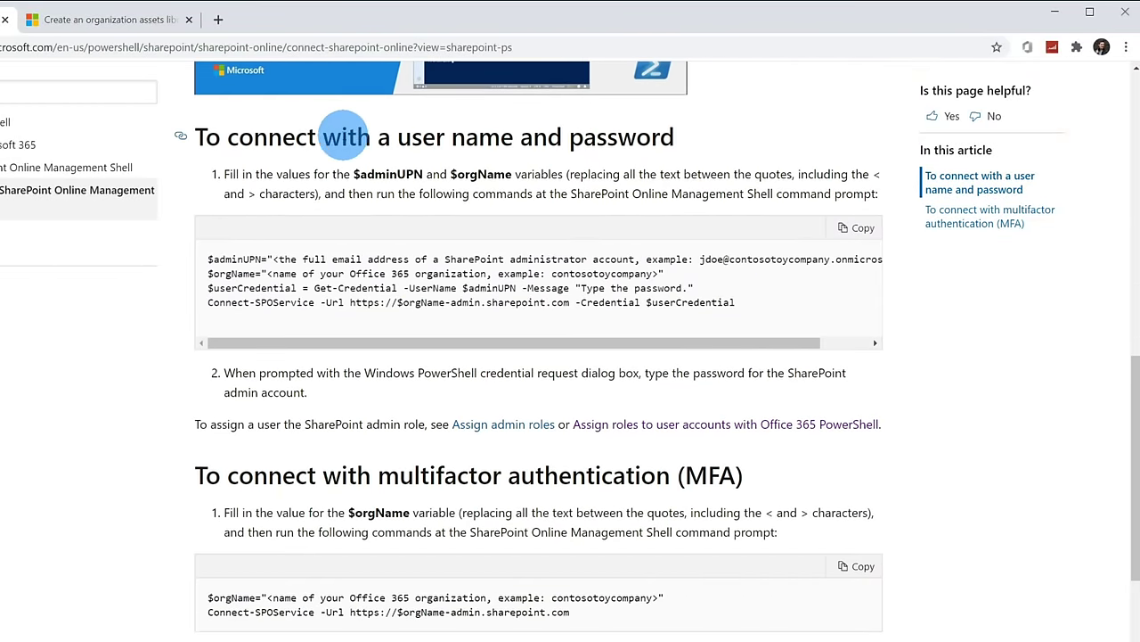
pyautogui.click(859, 229)
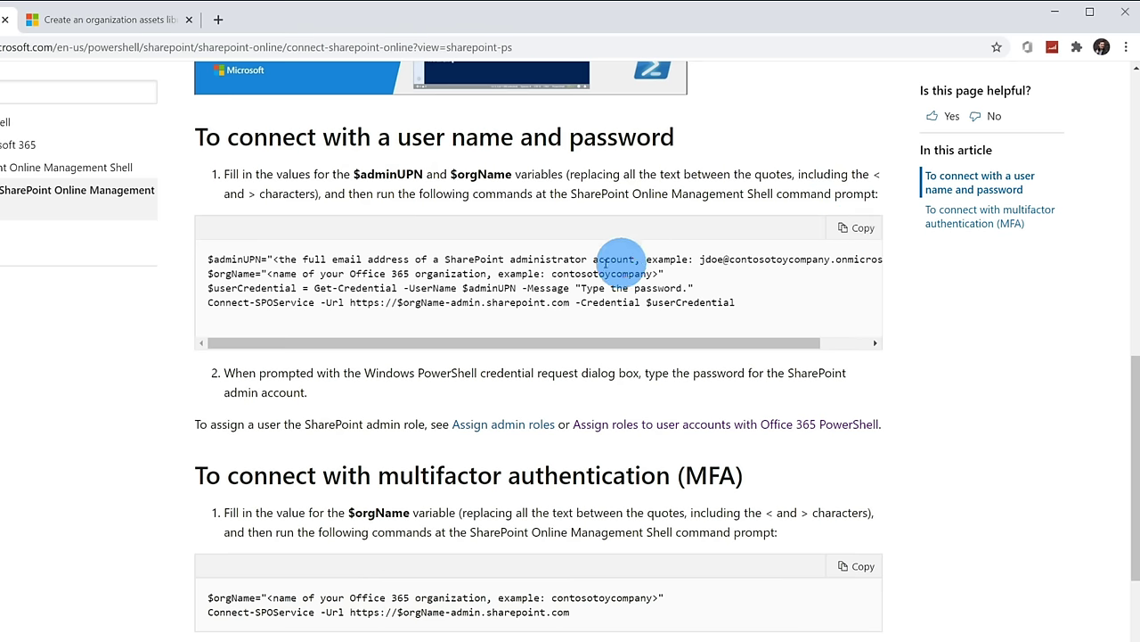
pyautogui.scroll(-2, 650, 255)
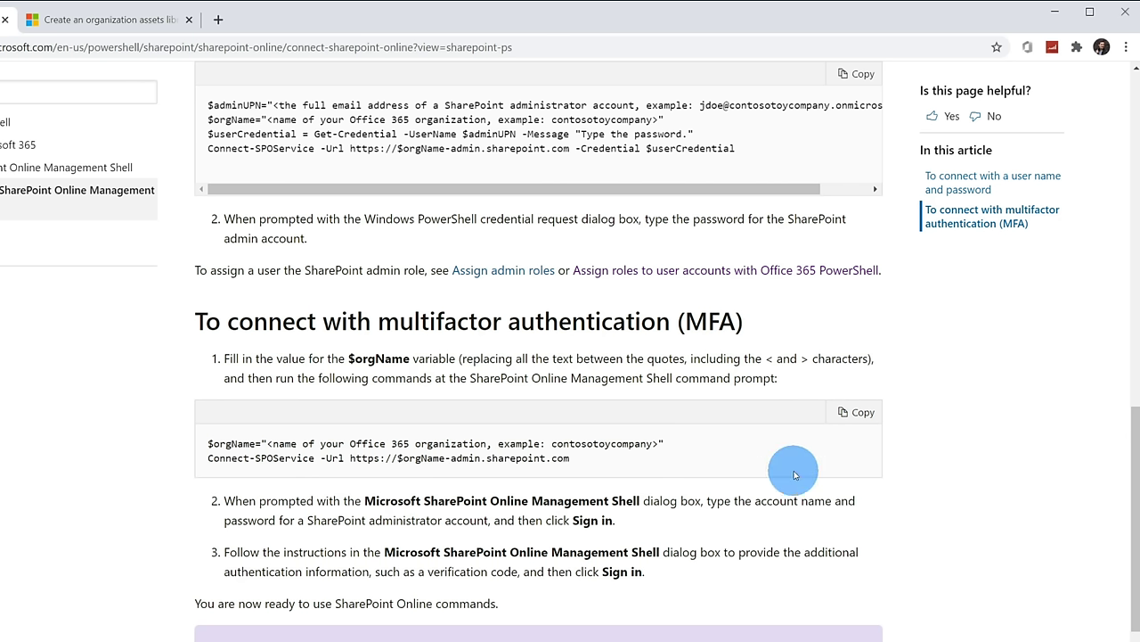
pyautogui.click(853, 412)
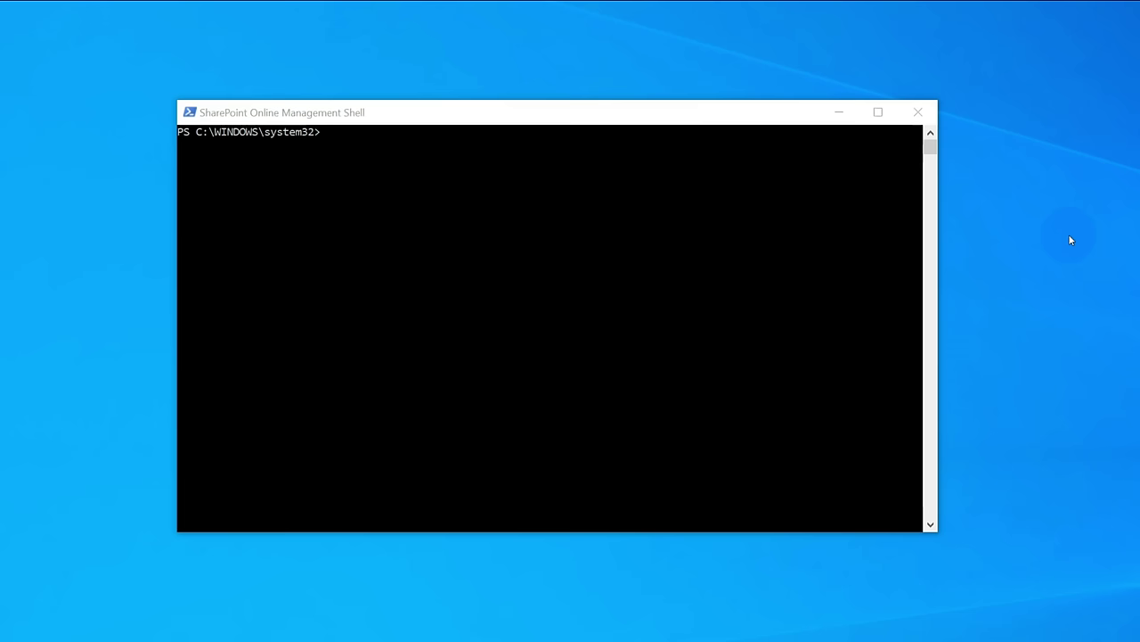
# - Enter the copied commands in SharePoint Online Management Shell to connect to the admin site with orgName "kevstrat"
pyautogui.click(351, 145)
pyautogui.rightClick(473, 207)
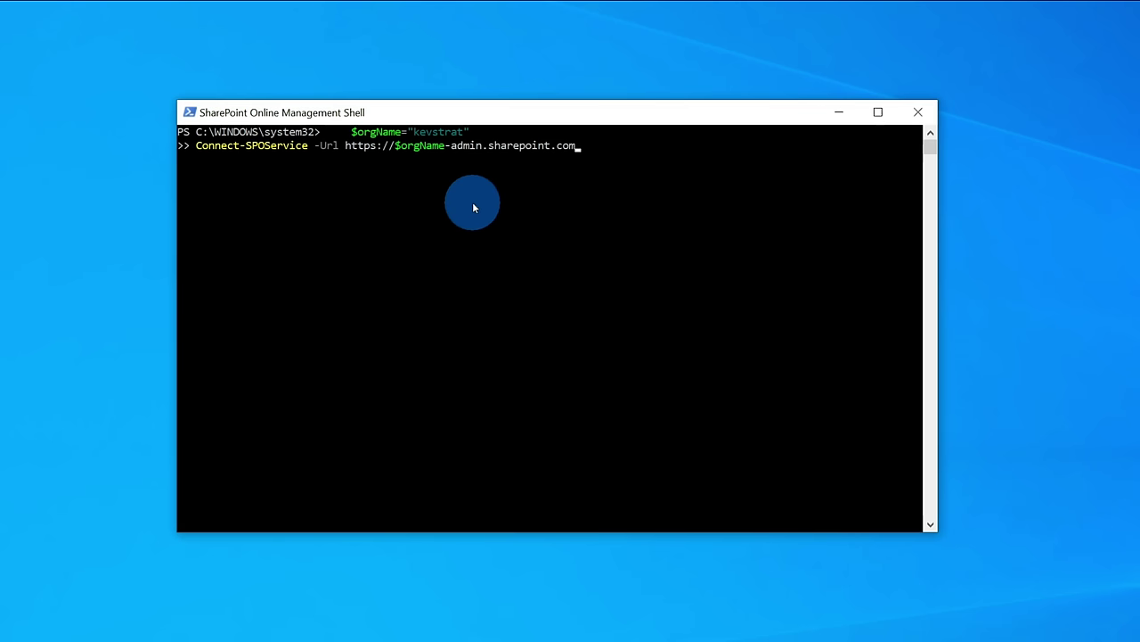
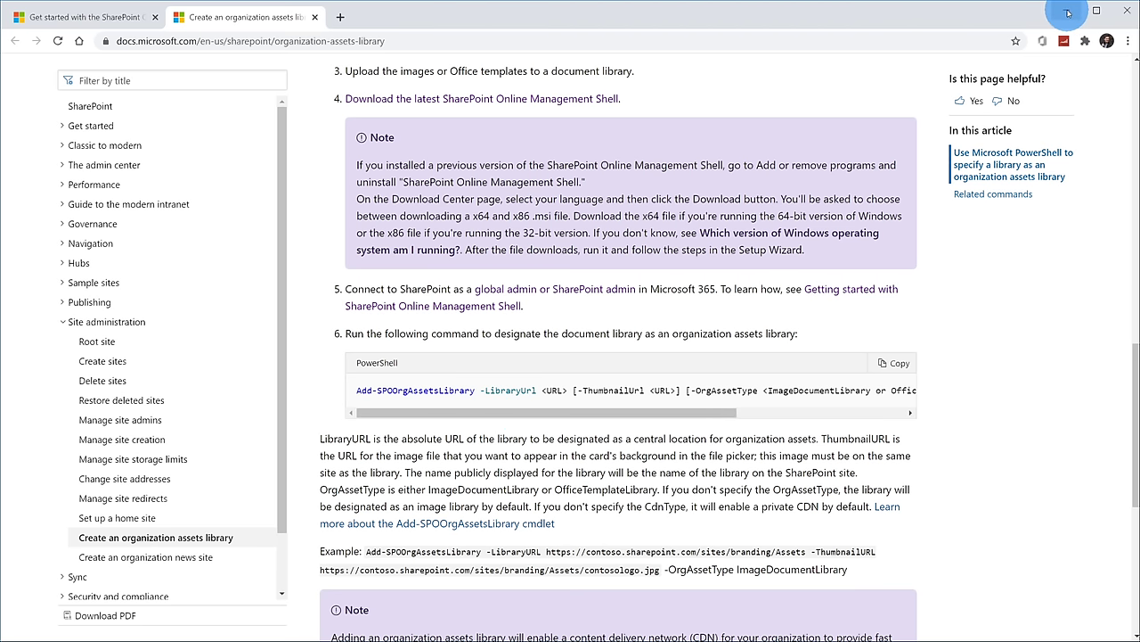
pyautogui.click(1068, 13)
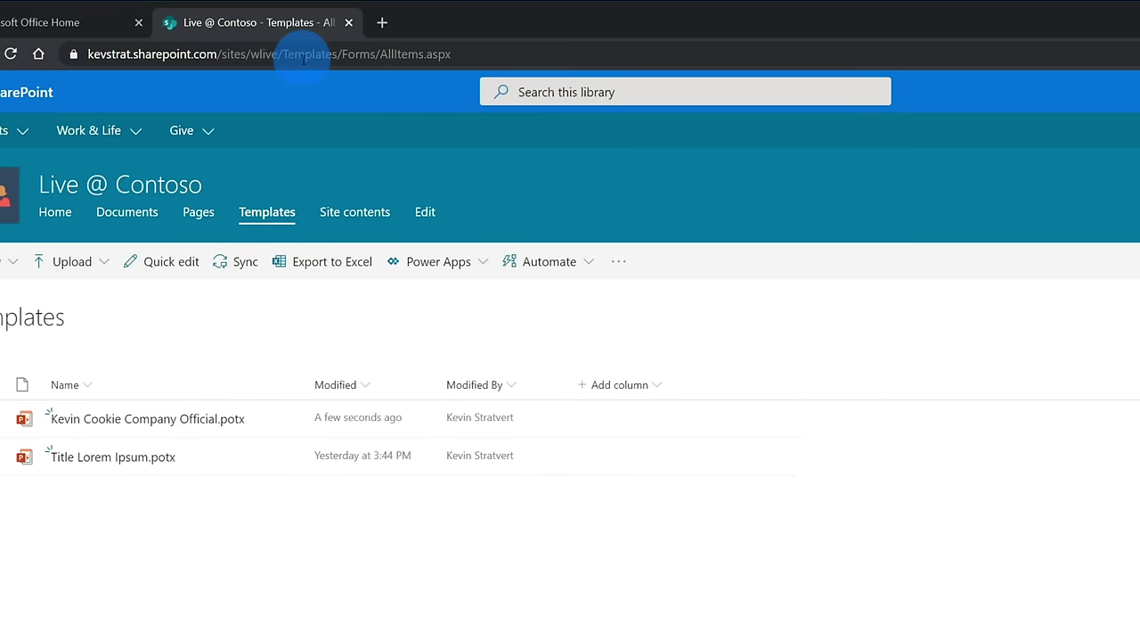
pyautogui.click(338, 53)
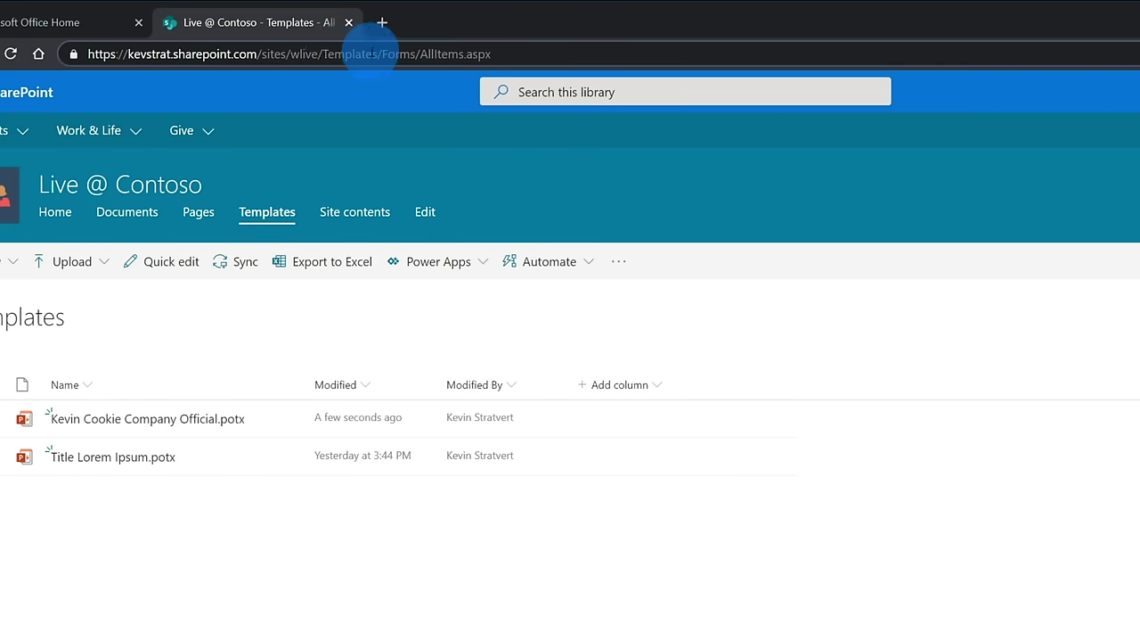
pyautogui.moveTo(378, 54); pyautogui.dragTo(87, 53)
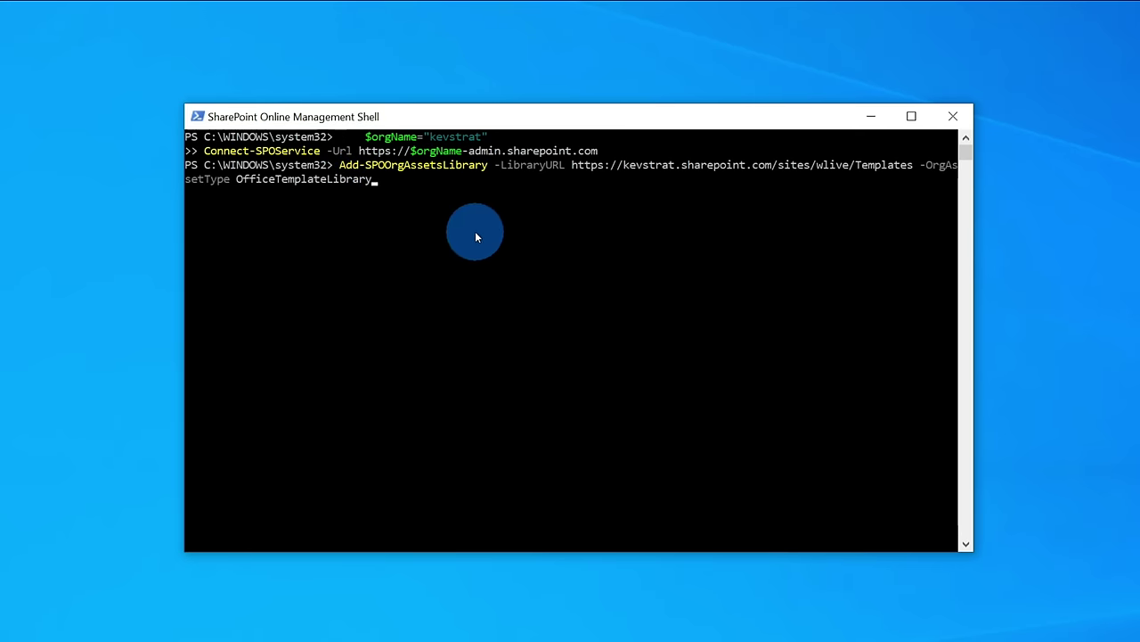
pyautogui.press('Return')
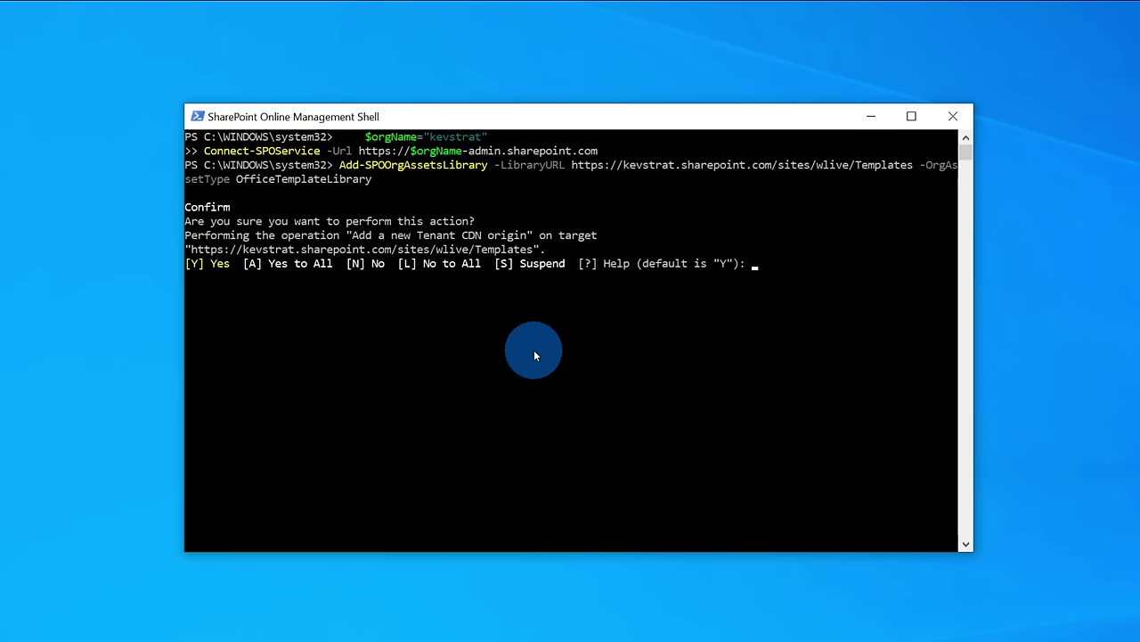
pyautogui.write('Y')
pyautogui.press('Return')
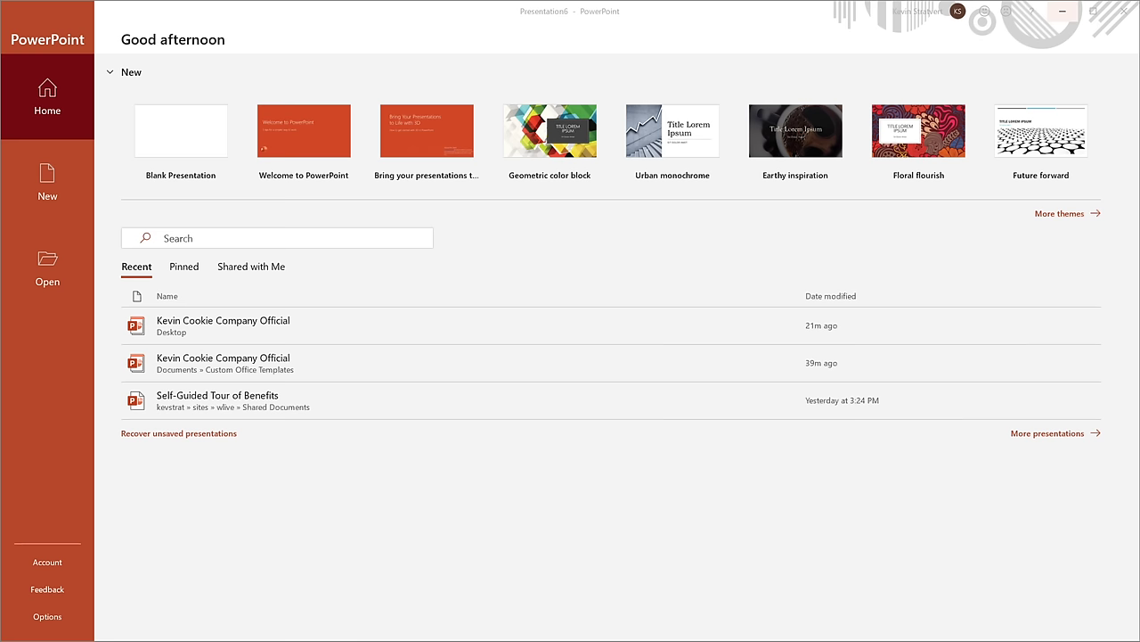
# - Switch to desktop PowerPoint and browse the kevstrat organization templates offered for a new presentation
pyautogui.click(52, 183)
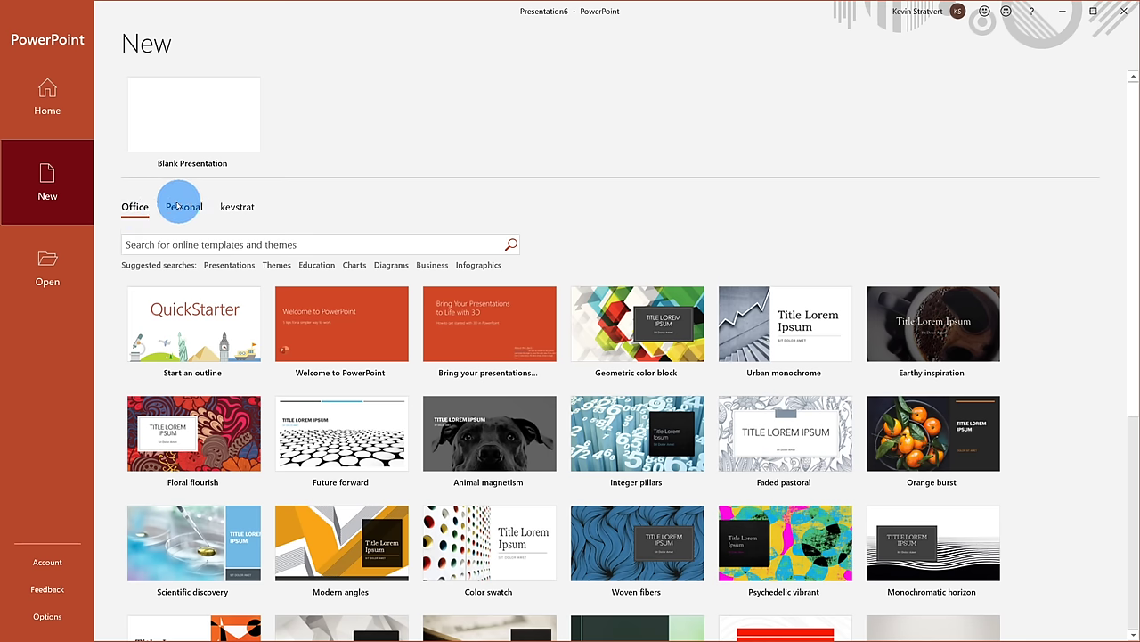
pyautogui.click(239, 212)
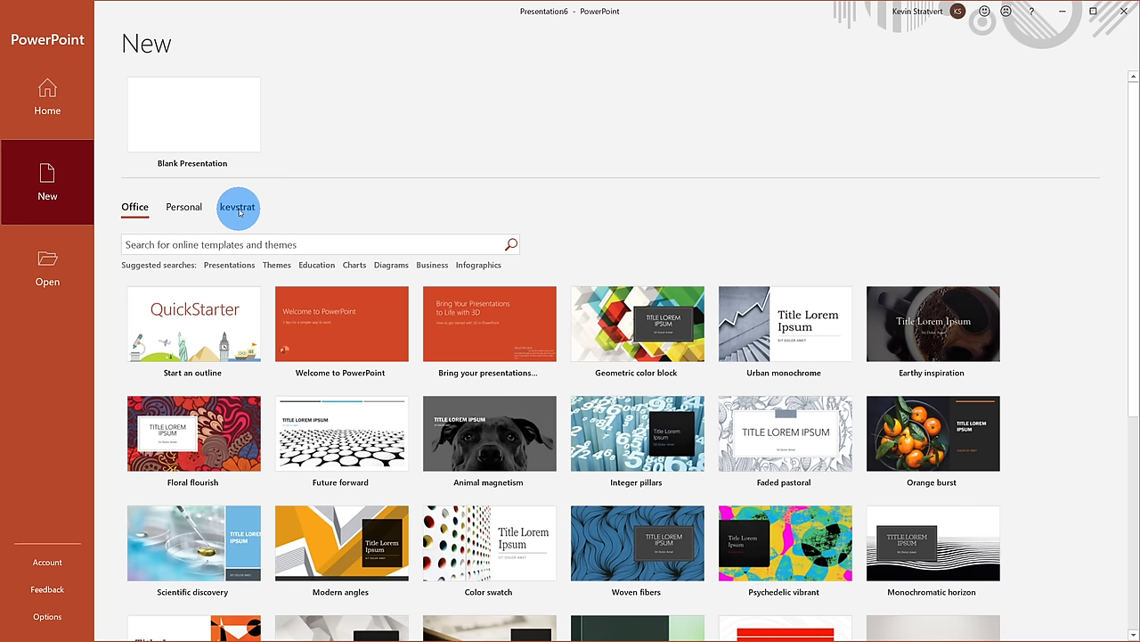
pyautogui.click(238, 209)
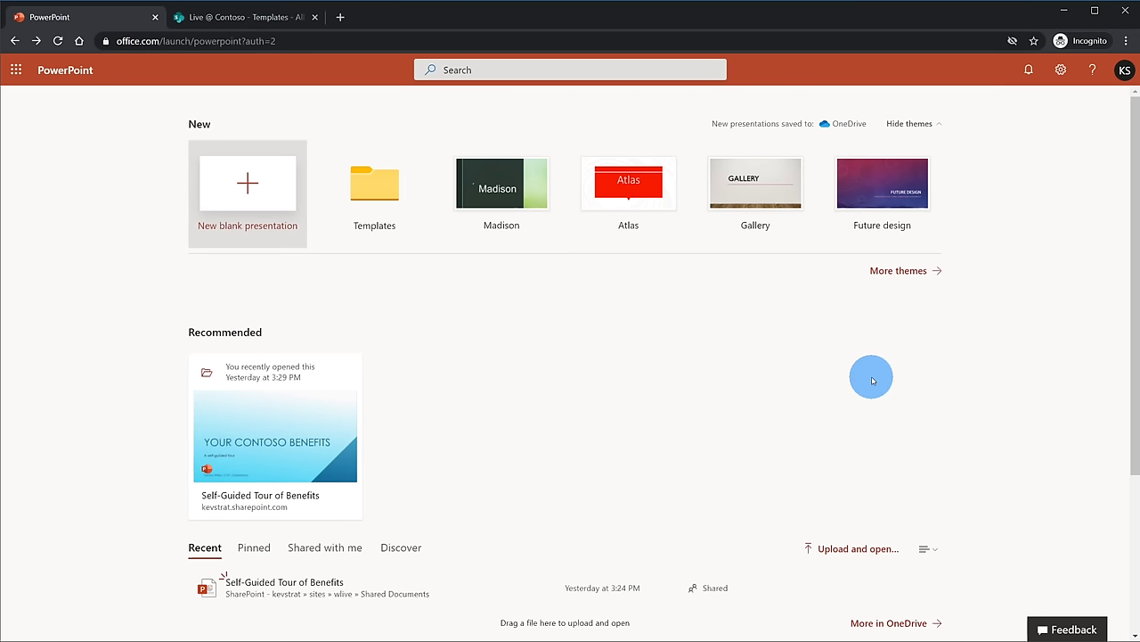
# - In PowerPoint on the web, examine the organization's Templates folder and return to the start page
pyautogui.click(378, 238)
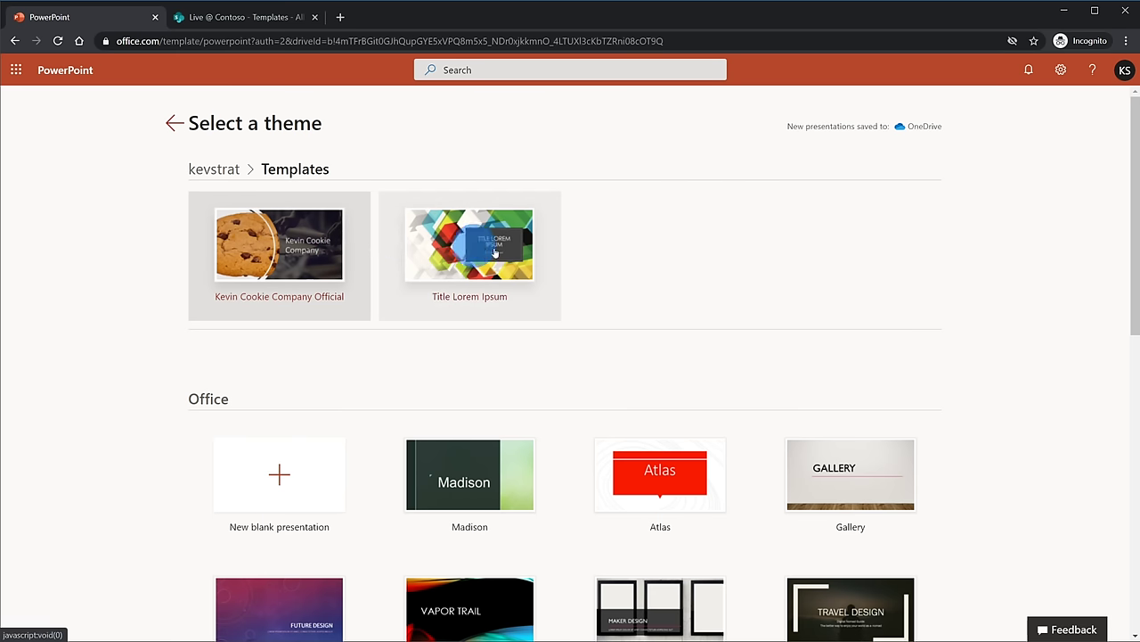
pyautogui.click(177, 124)
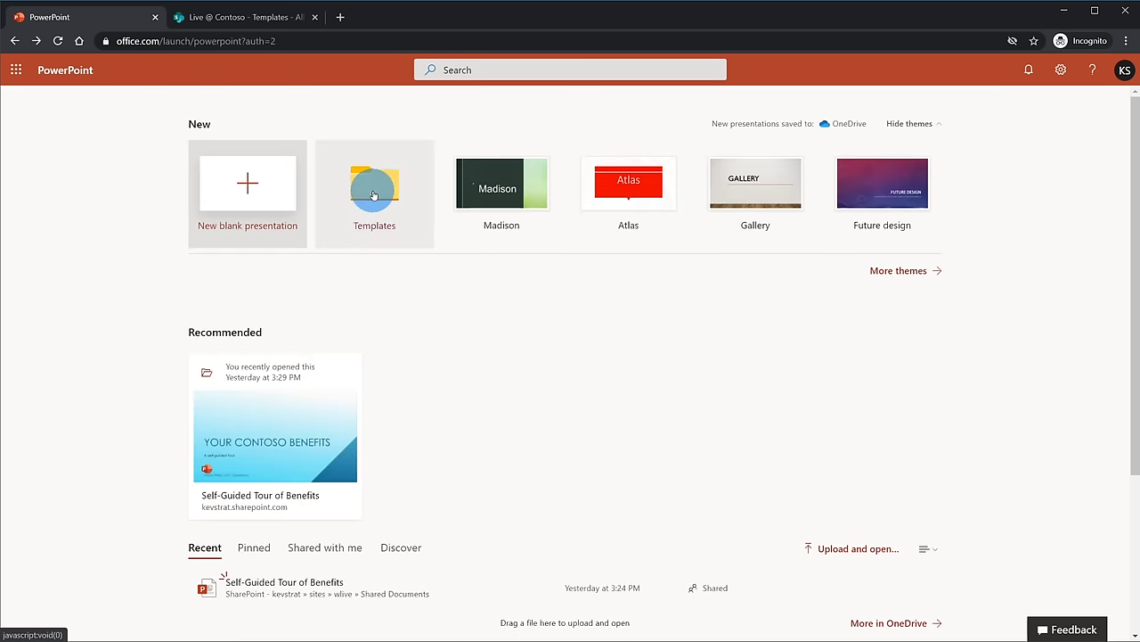